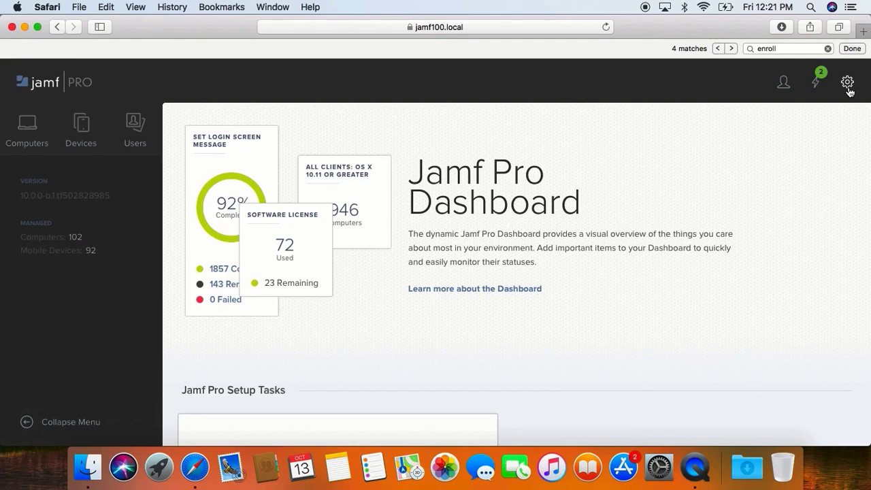
- Enable user-initiated enrollment for computers in Global Management > User-Initiated Enrollment > Platforms
click(848, 88)
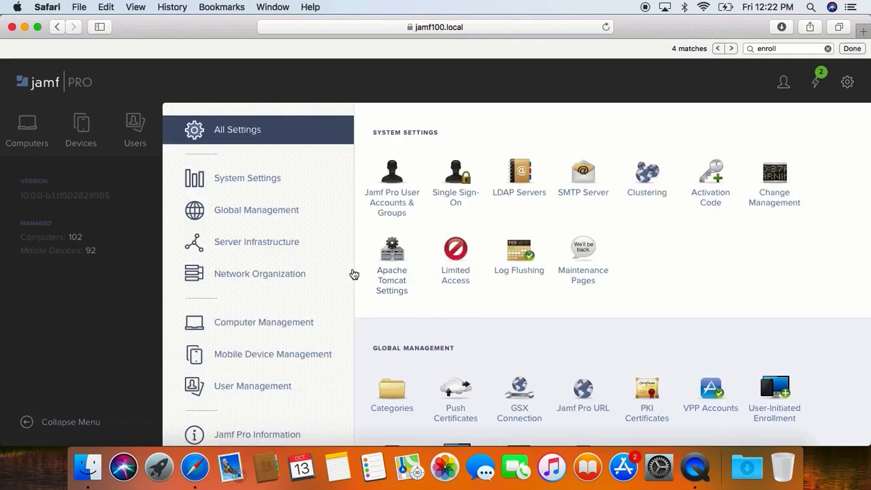
click(272, 211)
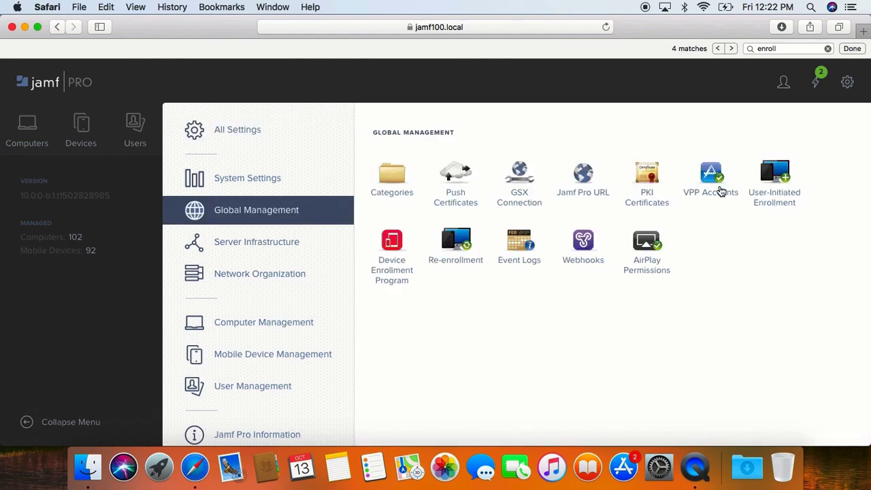
click(786, 183)
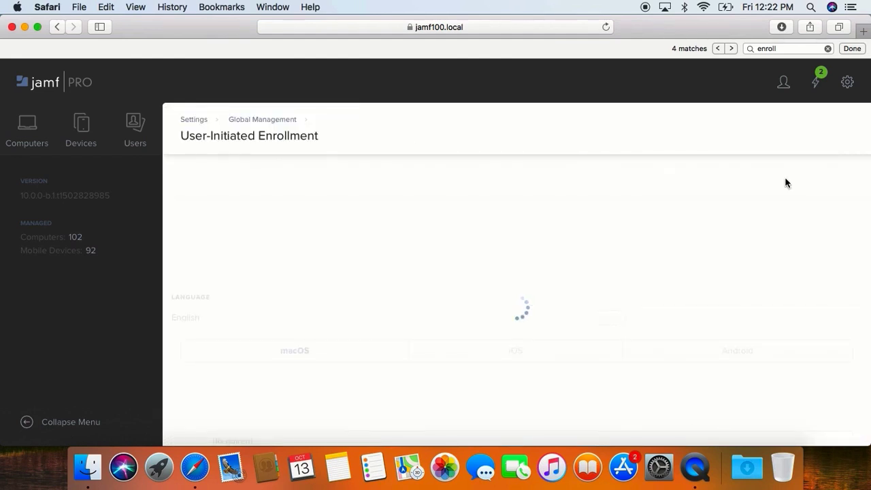
click(329, 177)
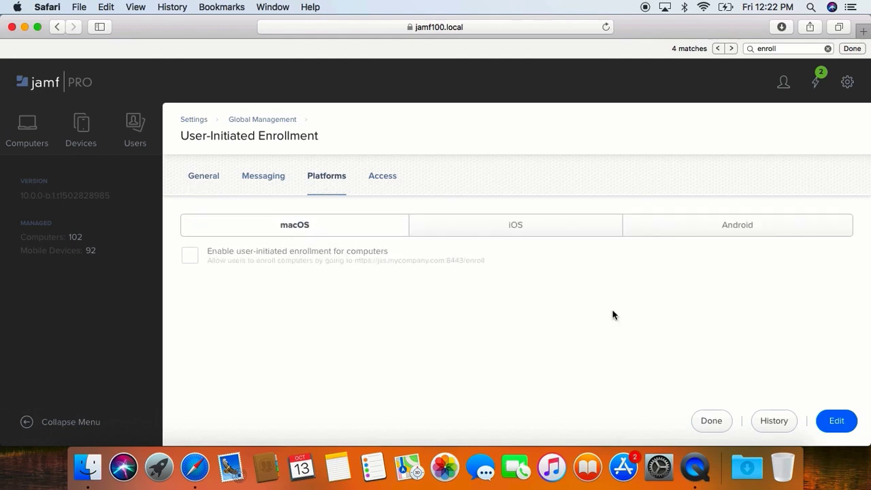
click(835, 421)
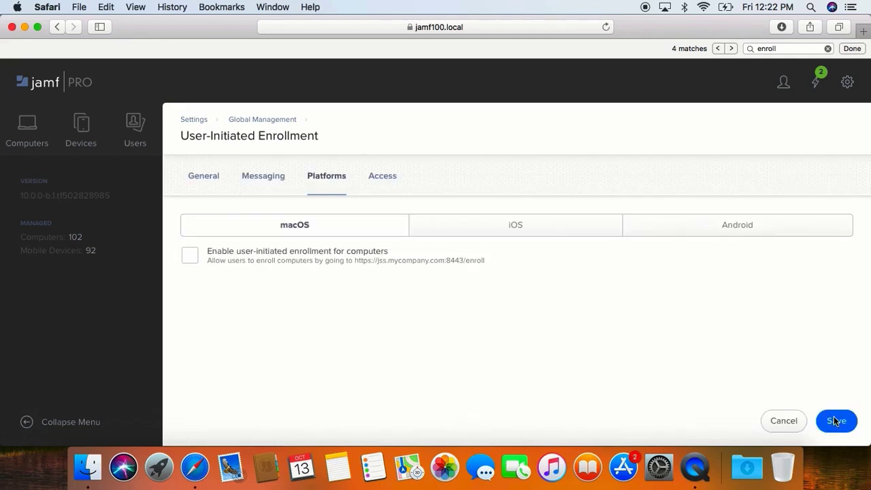
click(283, 261)
click(281, 260)
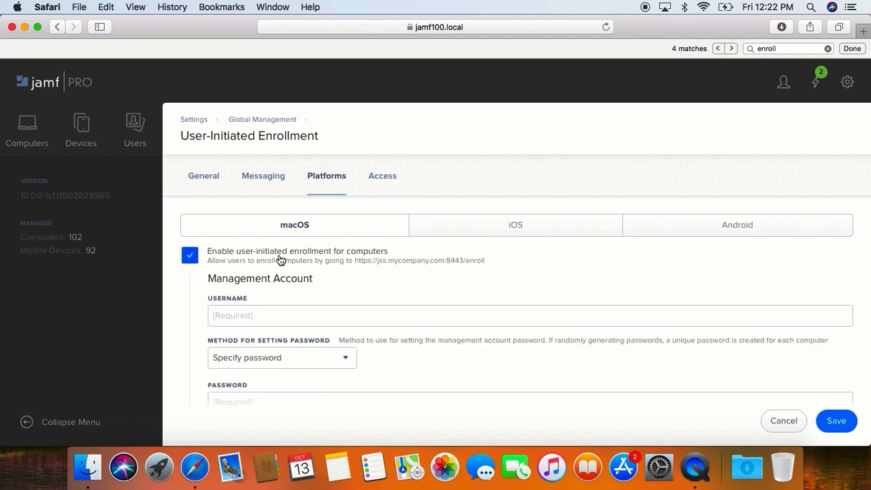
scroll(279, 260, down, 3)
- Set the management account username to jamfManage with the Specify password method
click(270, 266)
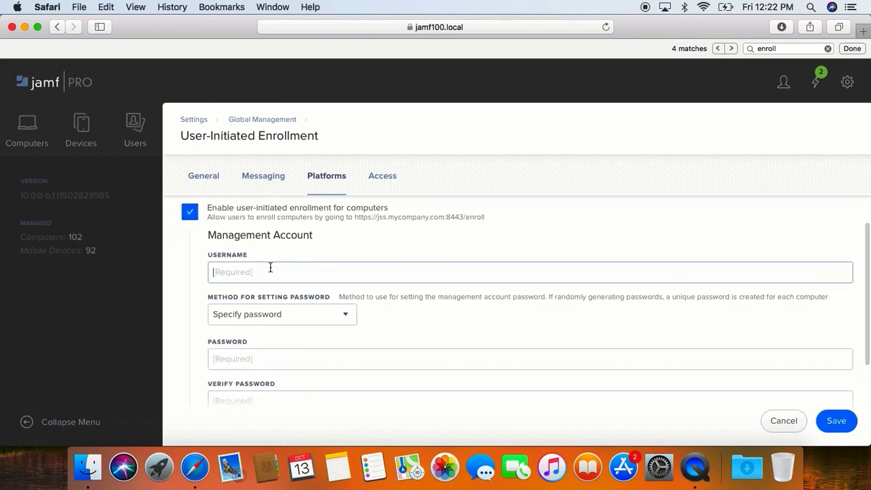
text(jamfManage)
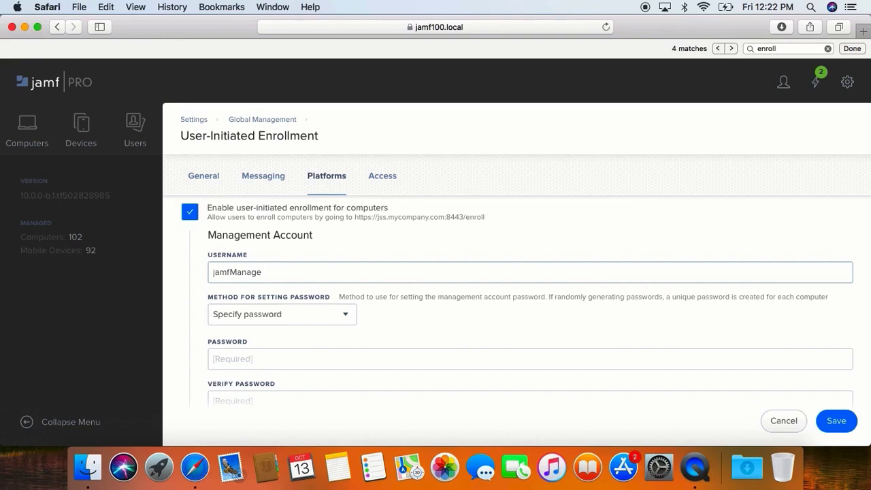
click(284, 310)
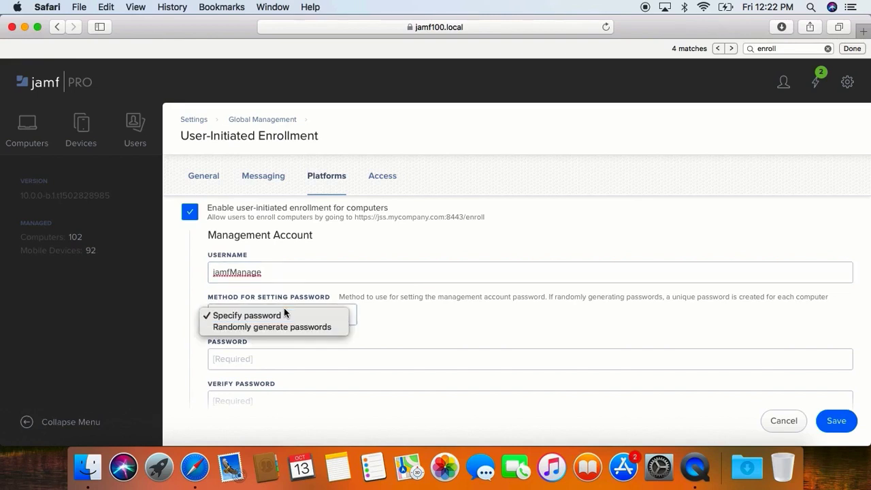
click(283, 327)
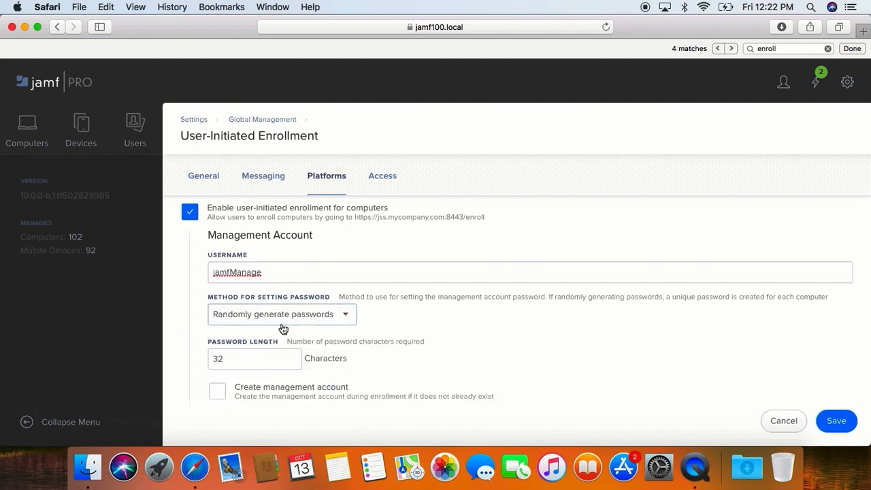
scroll(283, 328, down, 2)
double_click(276, 305)
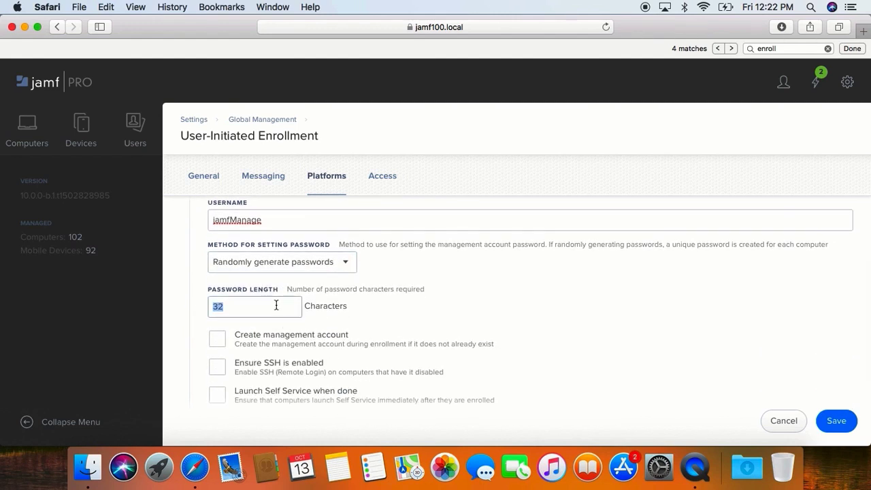
click(275, 263)
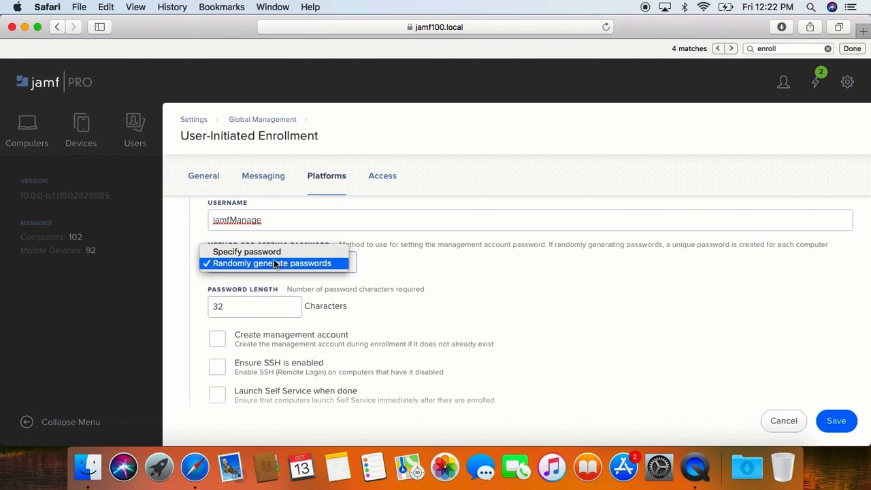
click(272, 253)
- Enter the management account password and verify it
click(266, 303)
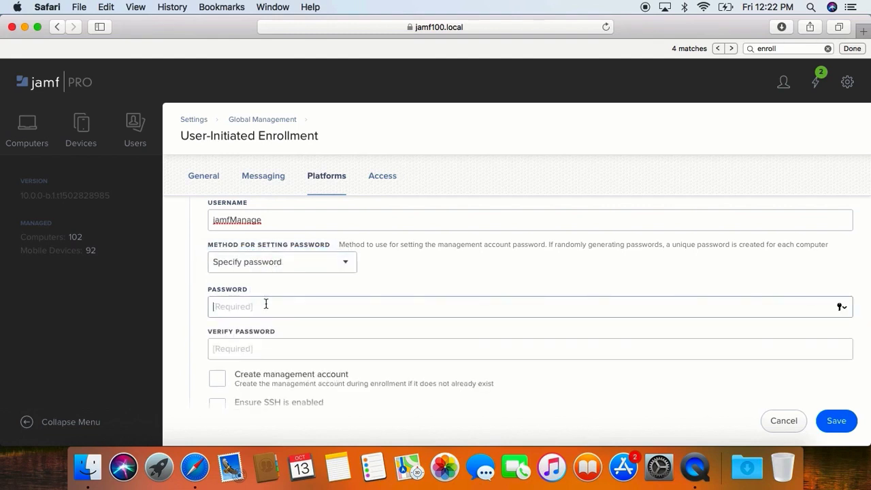
text(jamf1234)
key(Tab)
text(jamf1234)
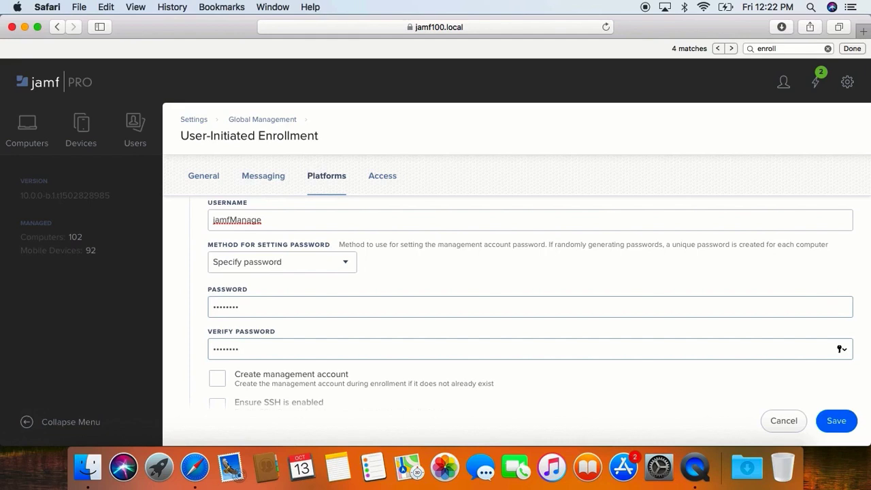
scroll(238, 334, down, 2)
- Turn on Create management account and Ensure SSH is enabled, leaving hiding and SSH restriction off
click(236, 314)
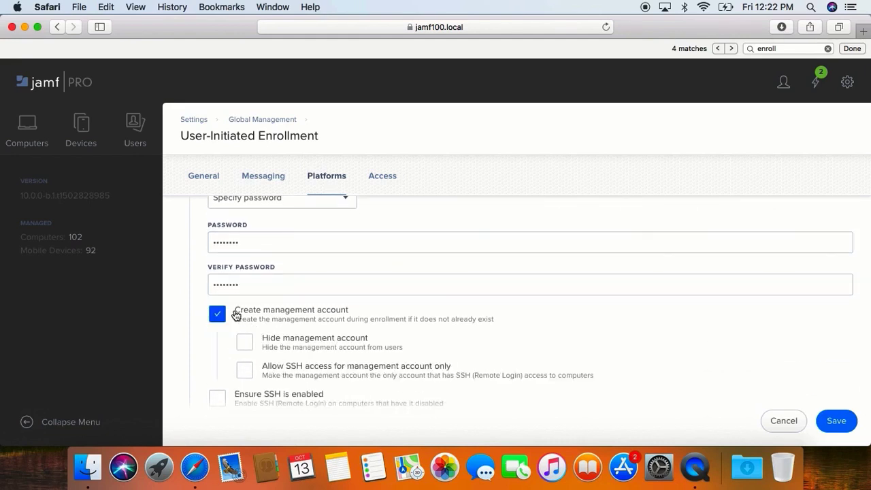
scroll(236, 314, down, 2)
click(246, 289)
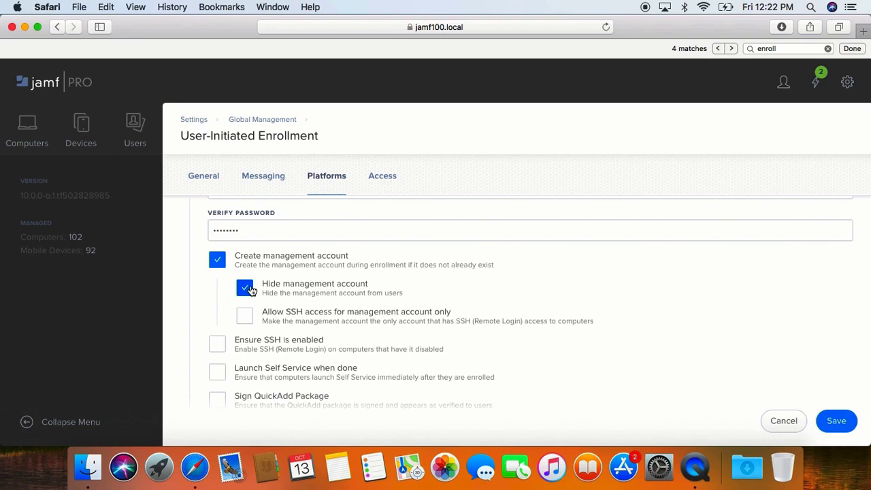
click(248, 289)
click(245, 317)
click(245, 321)
click(216, 343)
- Turn on Launch Self Service when done, leaving Sign QuickAdd Package unchecked
scroll(216, 343, down, 1)
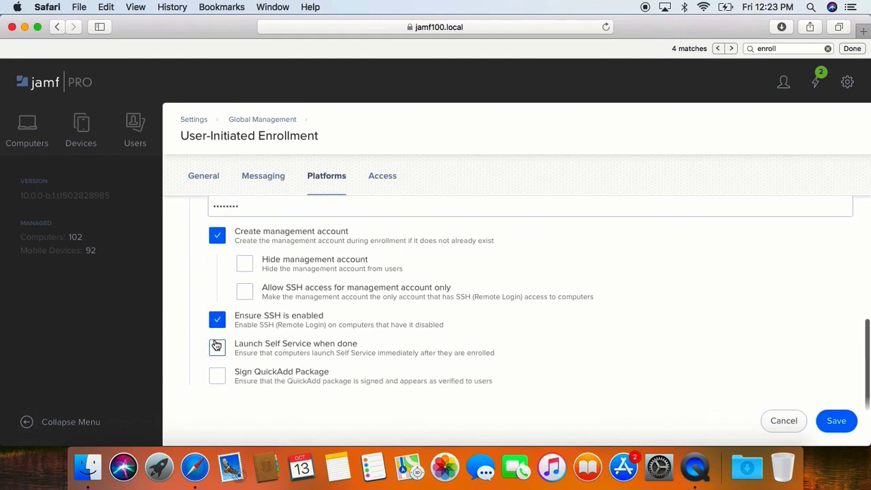
click(216, 350)
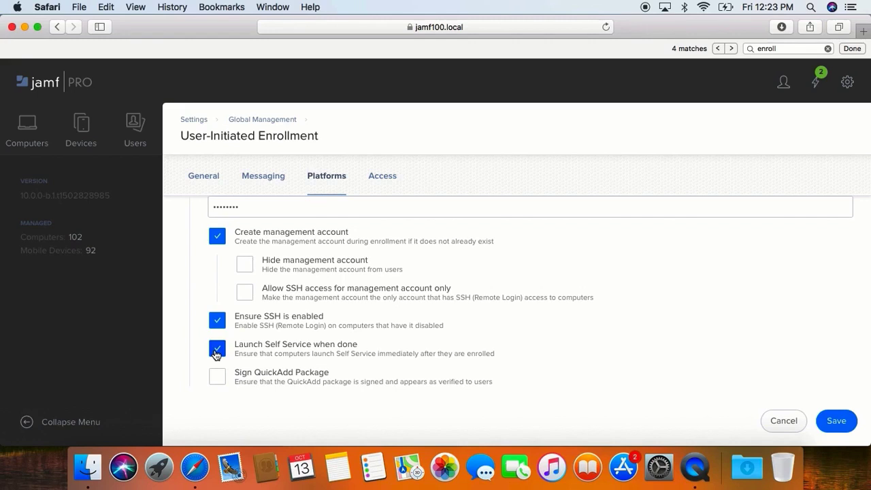
click(216, 376)
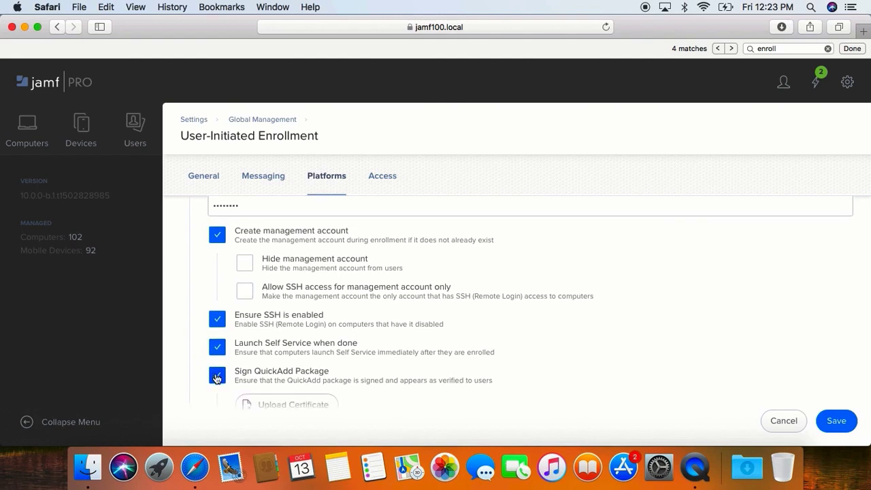
scroll(216, 377, down, 1)
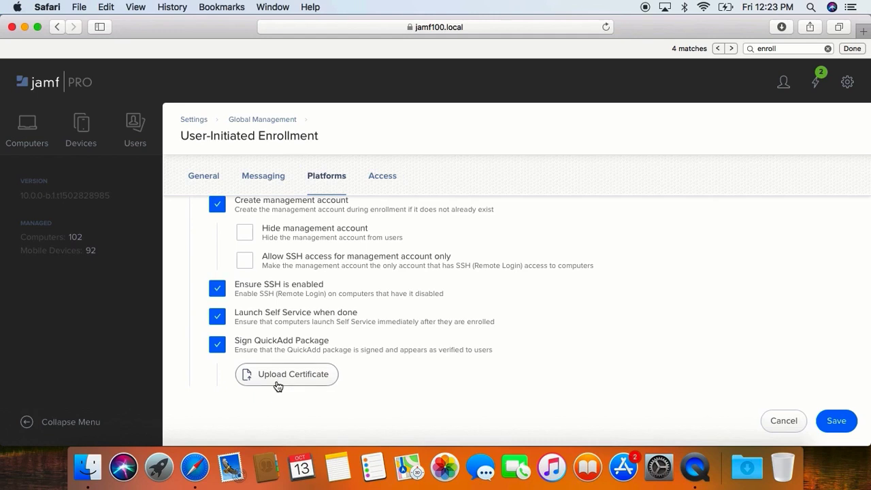
click(217, 347)
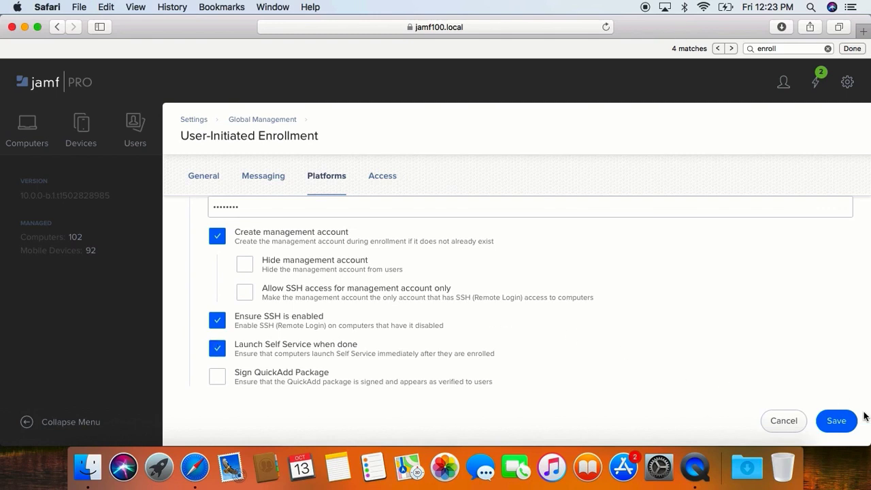
click(844, 420)
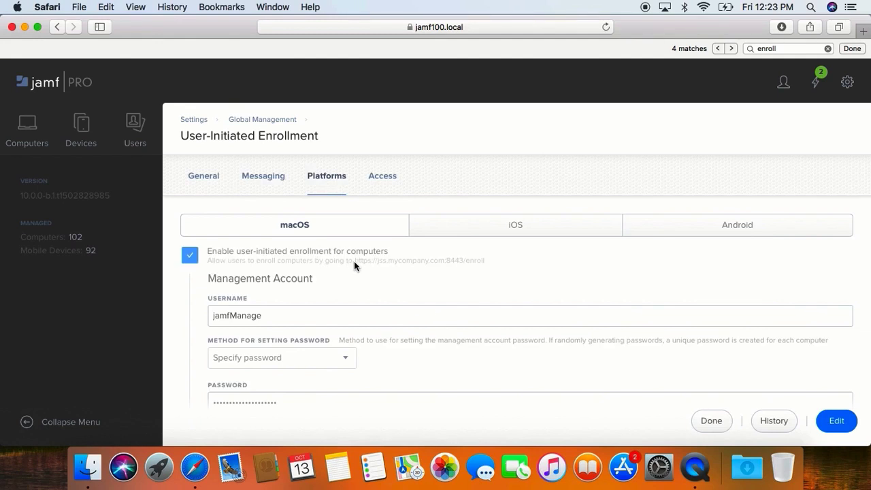
drag(353, 265, 484, 266)
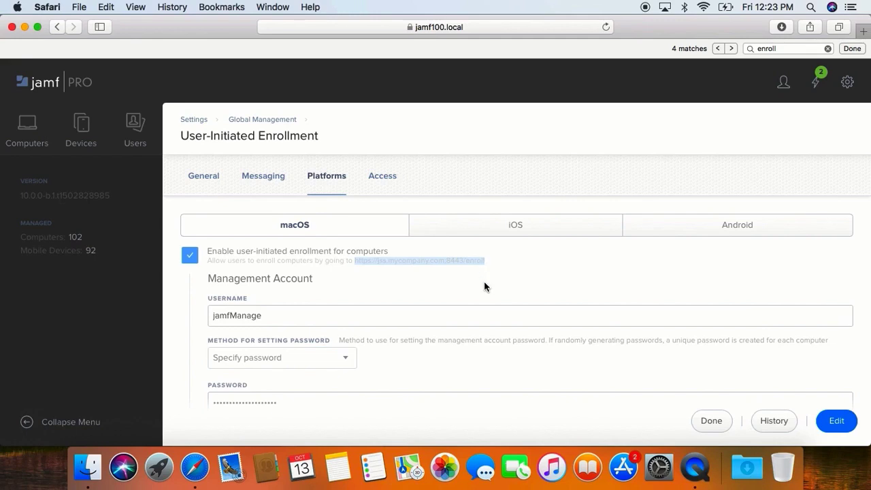
key(super+t)
text(https:)
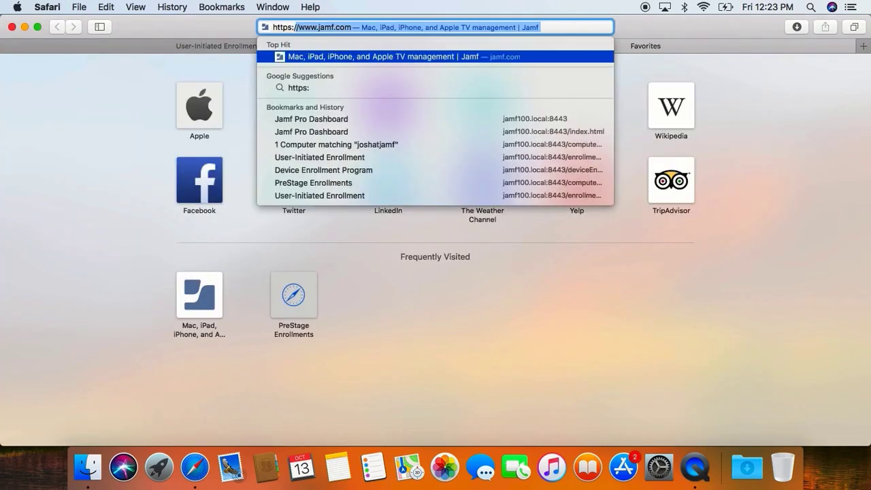
text(//jamf100.local:8443/)
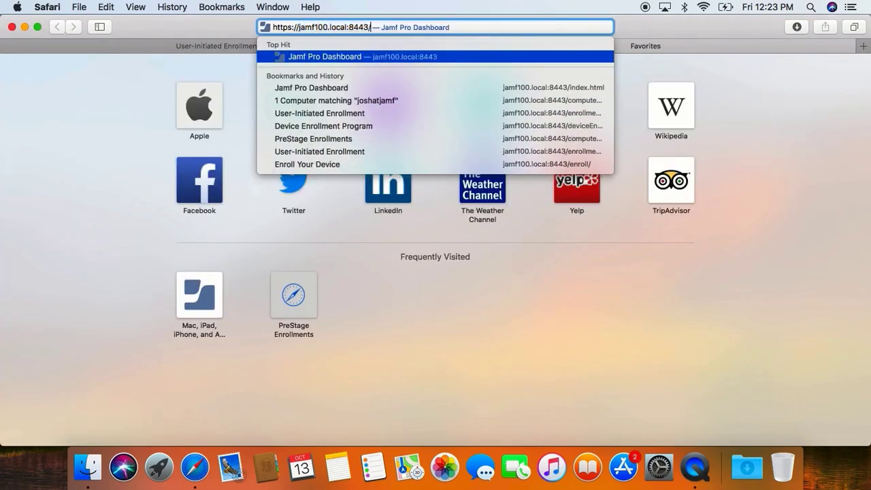
text(enroll/)
key(Return)
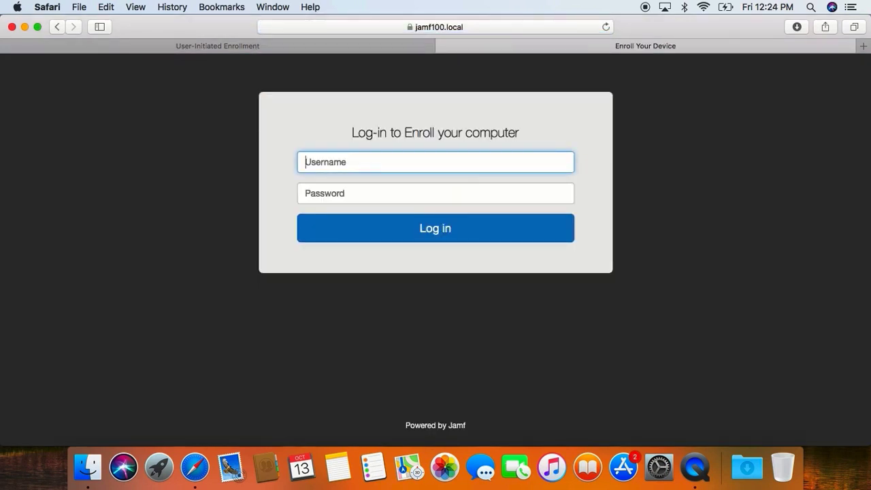
- Log in to the enrollment portal with the admin credentials and enroll without assigning a user
text(jamfadmin)
key(Tab)
text(jamf1234)
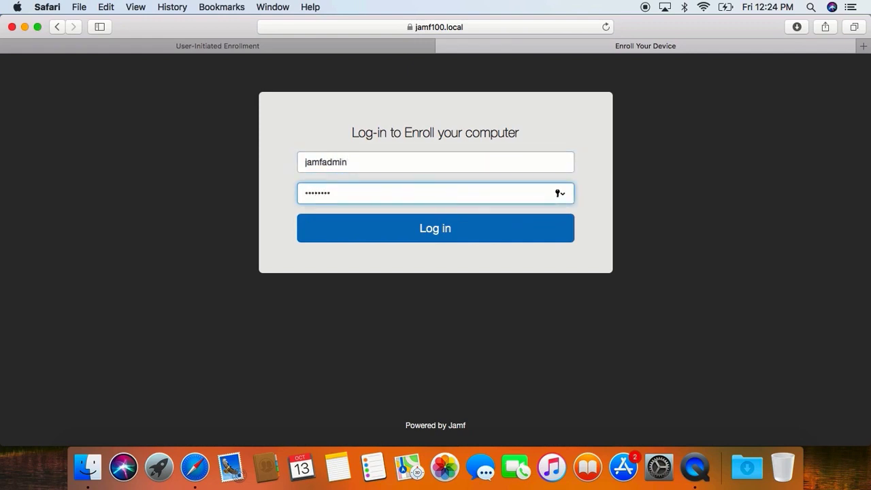
key(Return)
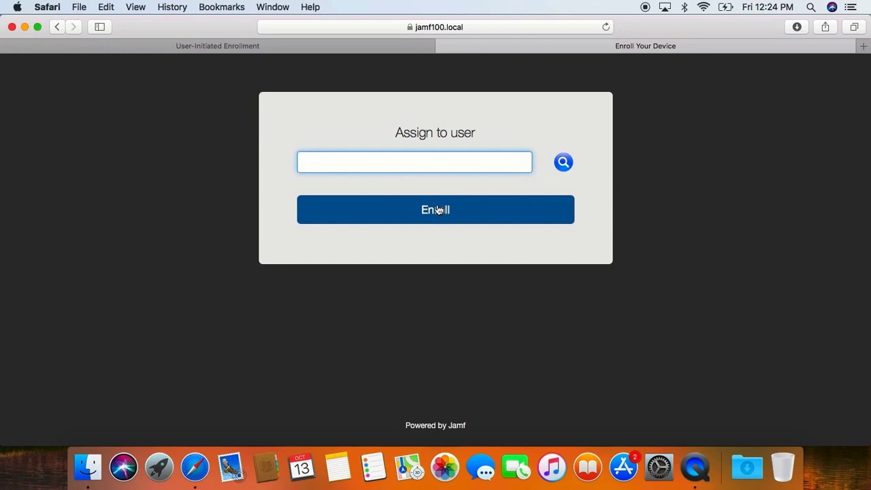
click(563, 164)
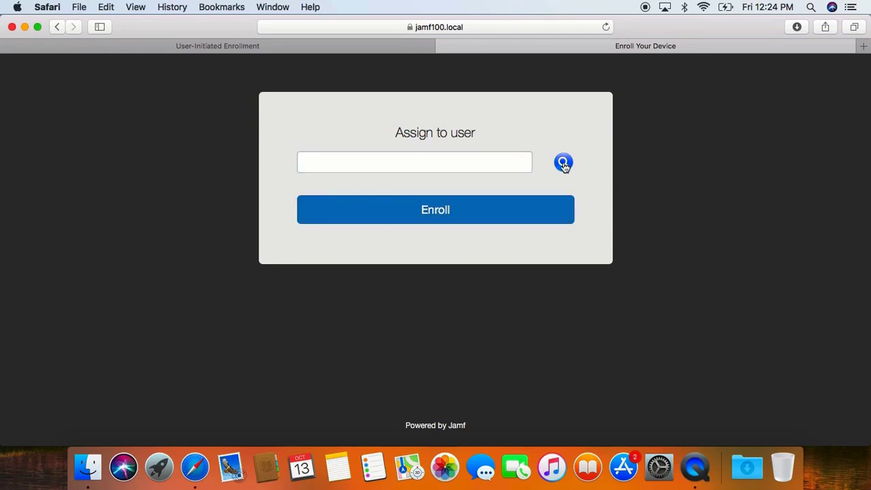
click(435, 216)
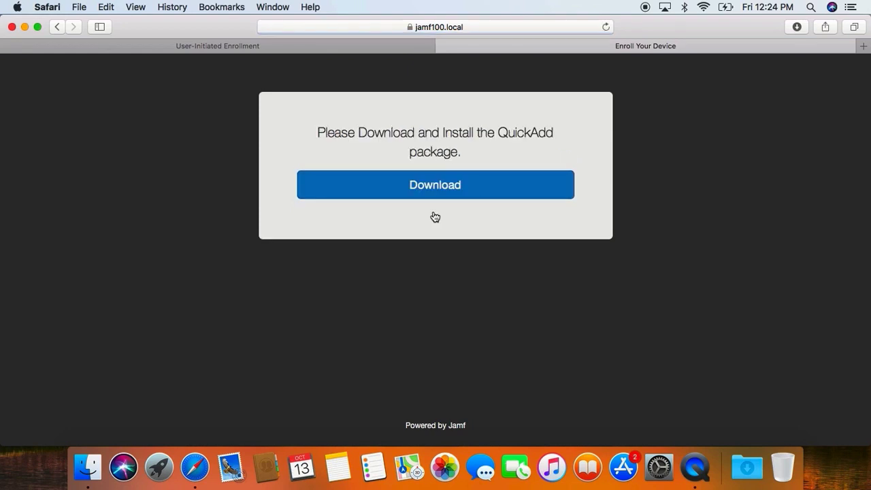
- Download QuickAdd.pkg, try opening it from Downloads, and dismiss the unidentified-developer alert
click(422, 190)
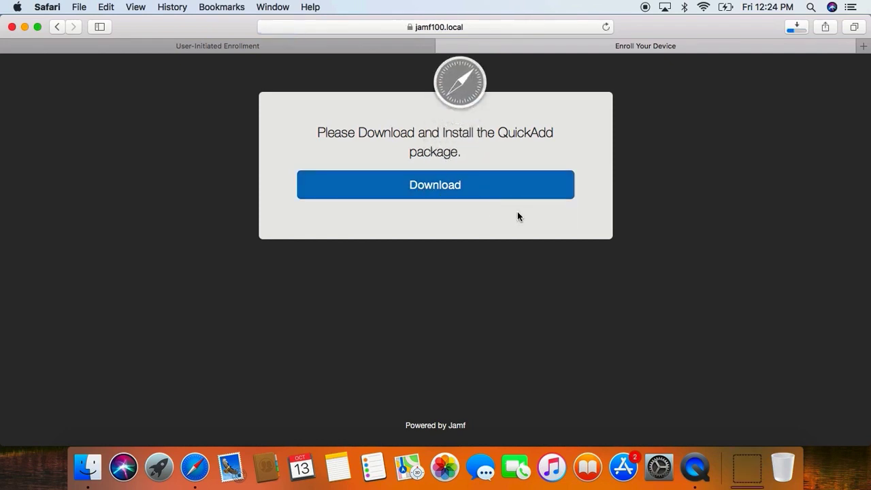
click(745, 469)
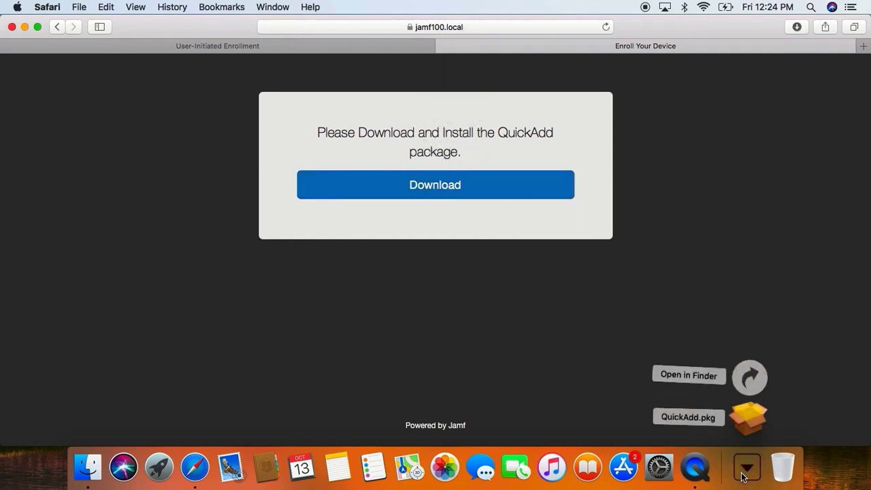
click(751, 426)
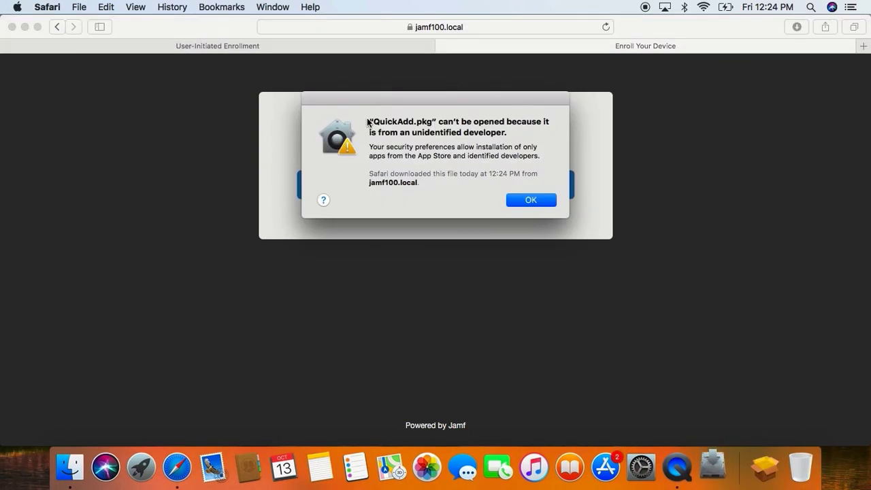
drag(367, 121, 507, 130)
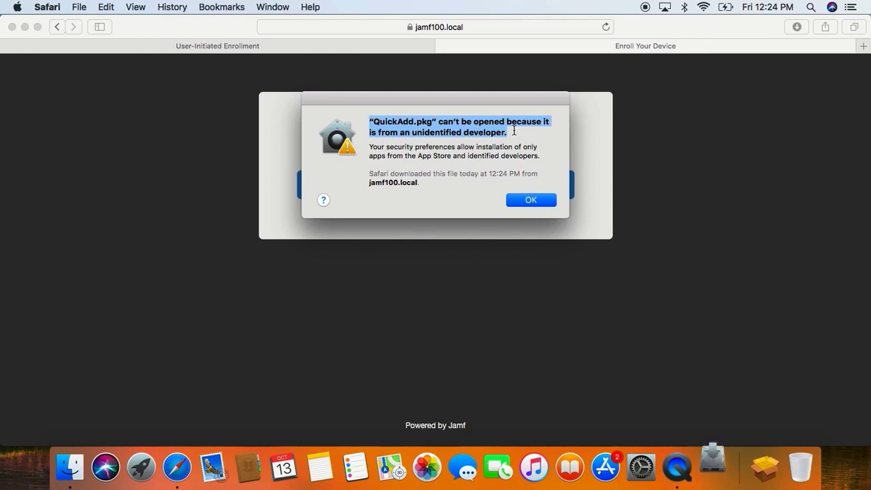
click(541, 199)
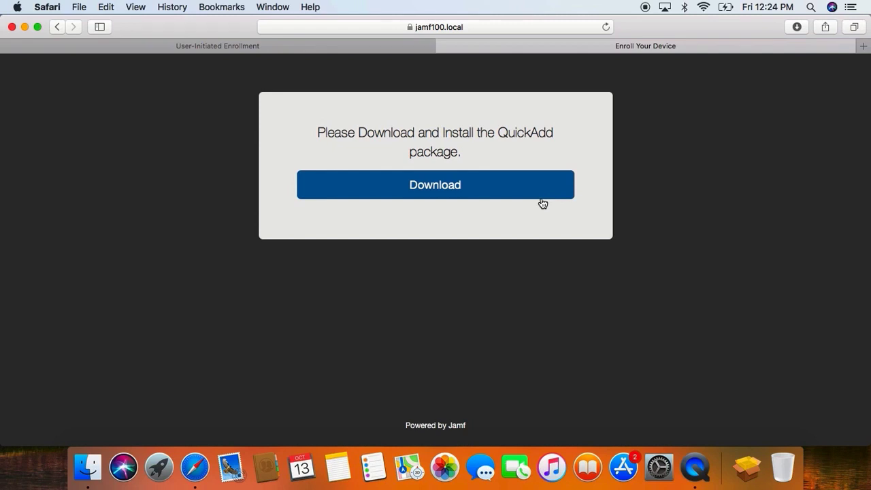
right_click(747, 465)
- Open QuickAdd.pkg from the Downloads folder via Open, approving the unidentified-developer warning
click(752, 423)
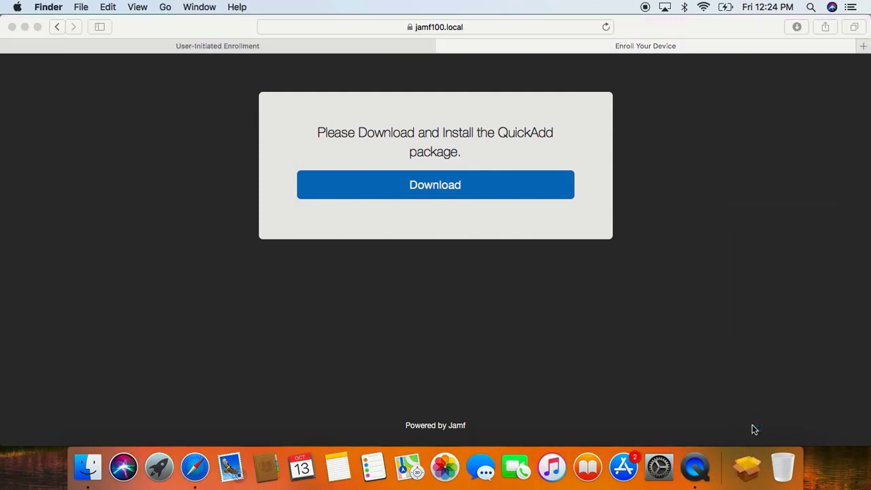
right_click(397, 162)
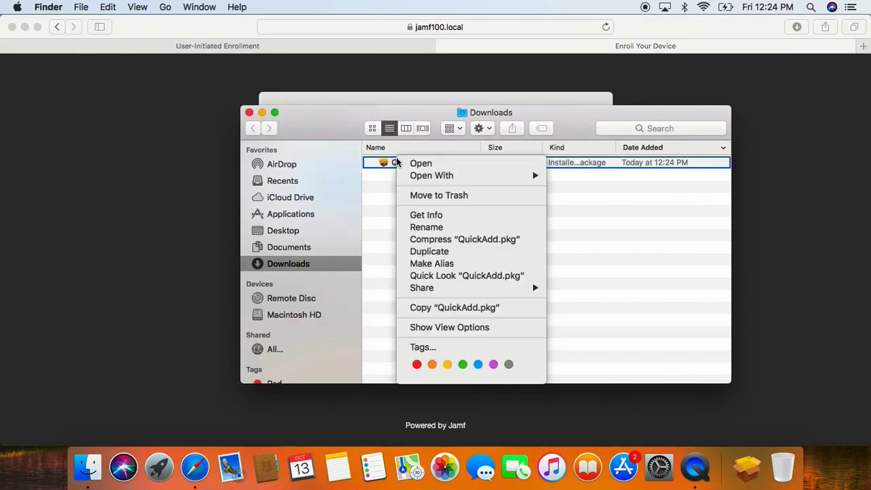
click(413, 164)
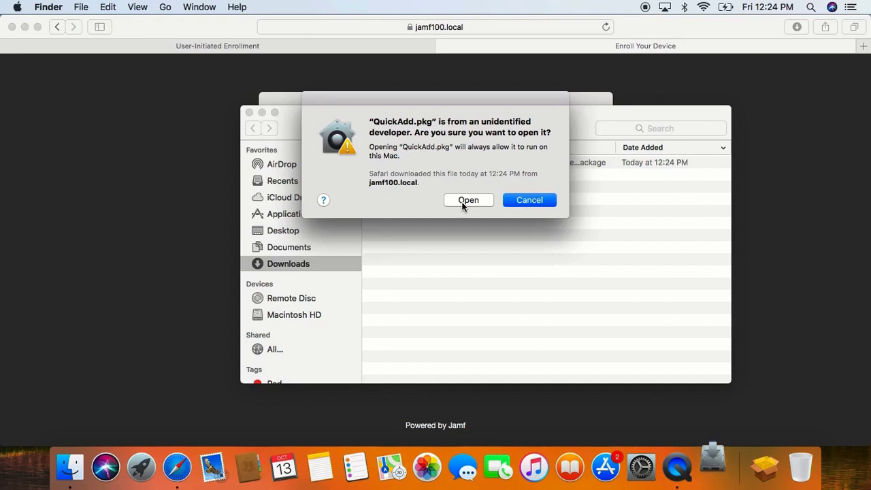
click(466, 202)
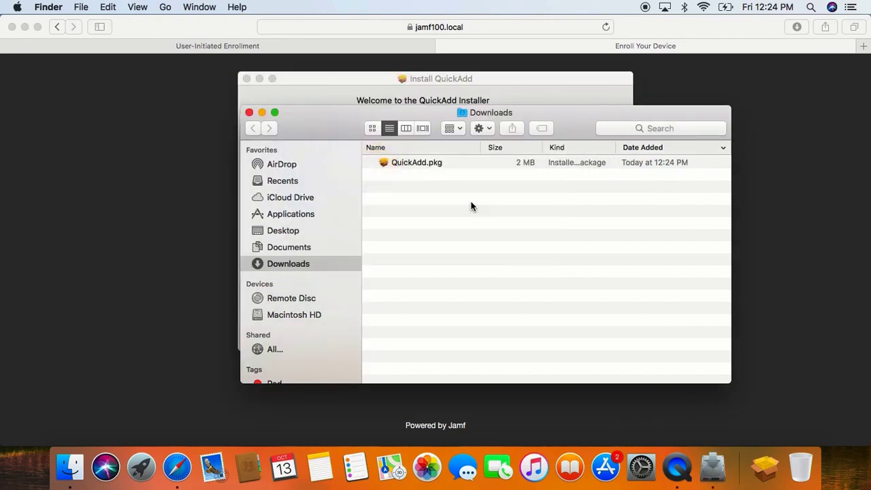
click(468, 94)
- Run the QuickAdd standard install on Macintosh HD, authorizing it with the admin password
click(575, 335)
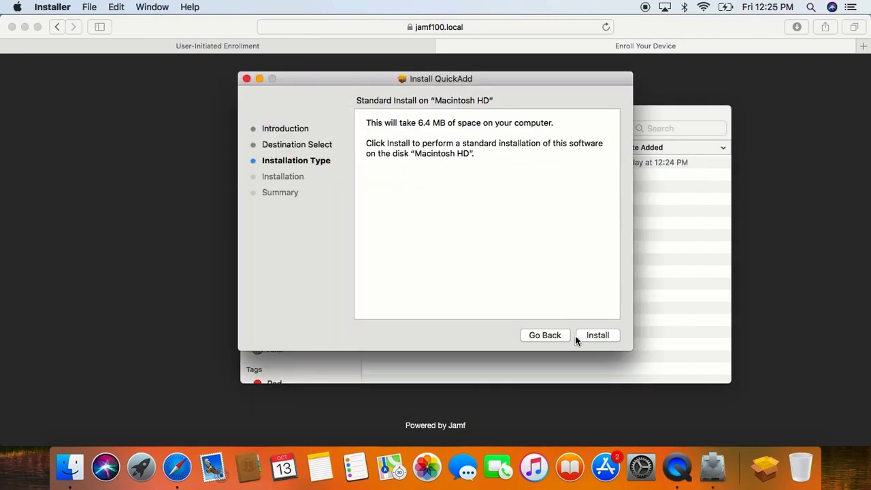
click(577, 336)
text(•••••••)
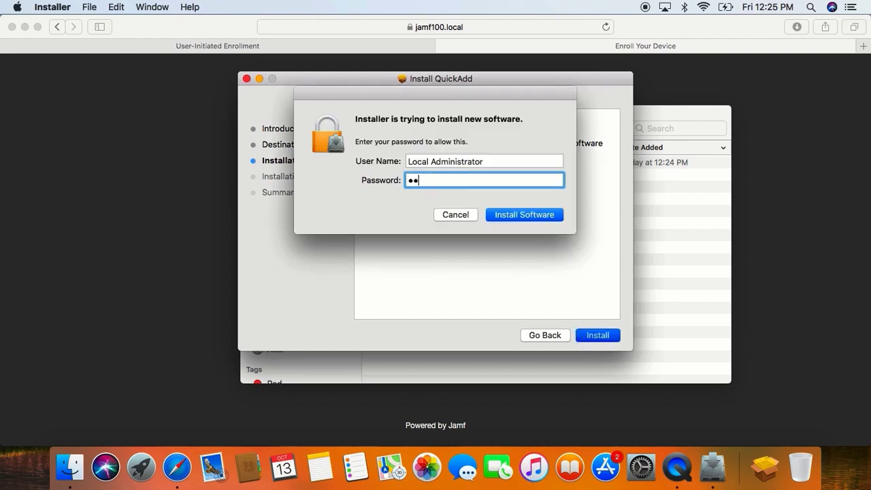
key(Return)
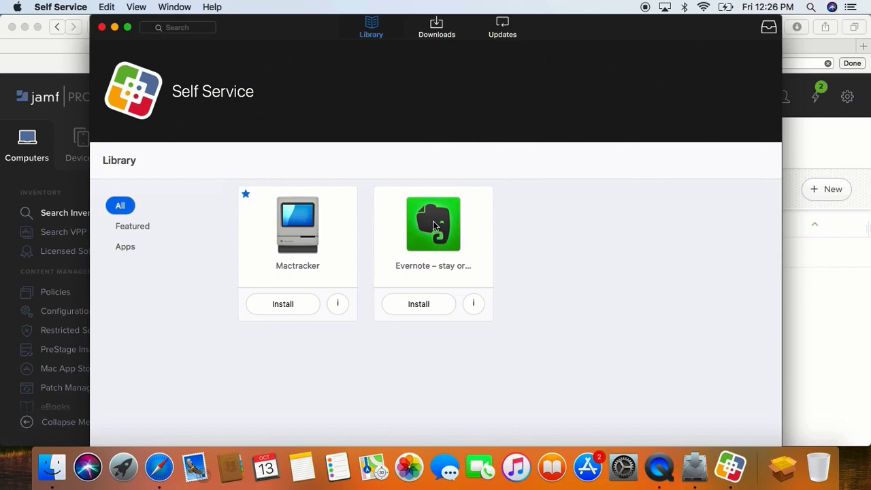
- Log back in to the Jamf Pro web console with the admin credentials
click(64, 209)
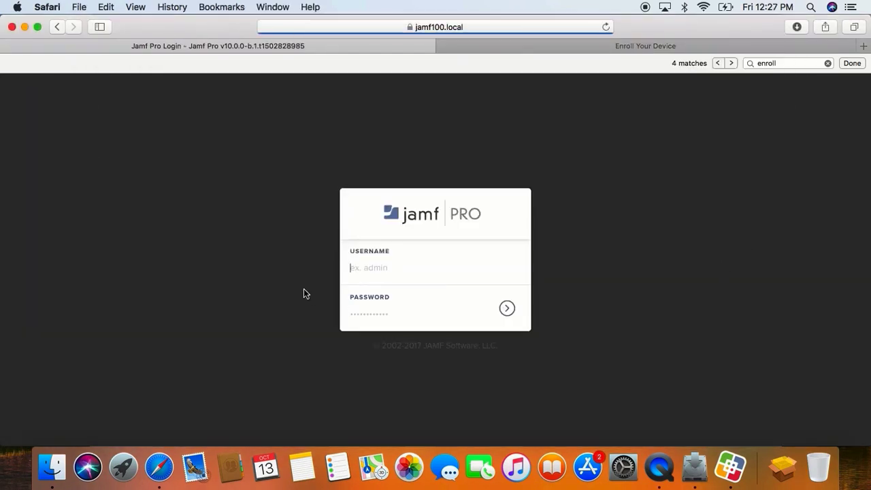
click(367, 268)
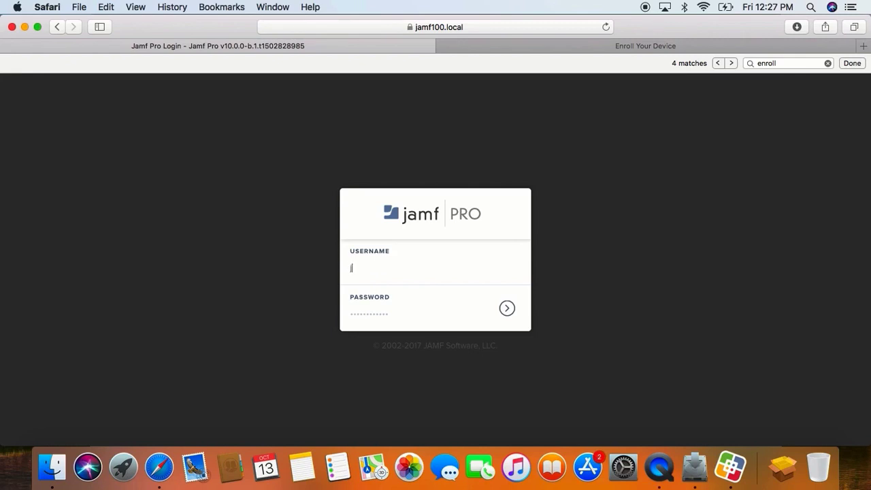
text(jamfadmin)
key(Tab)
text(jamf1234)
key(Return)
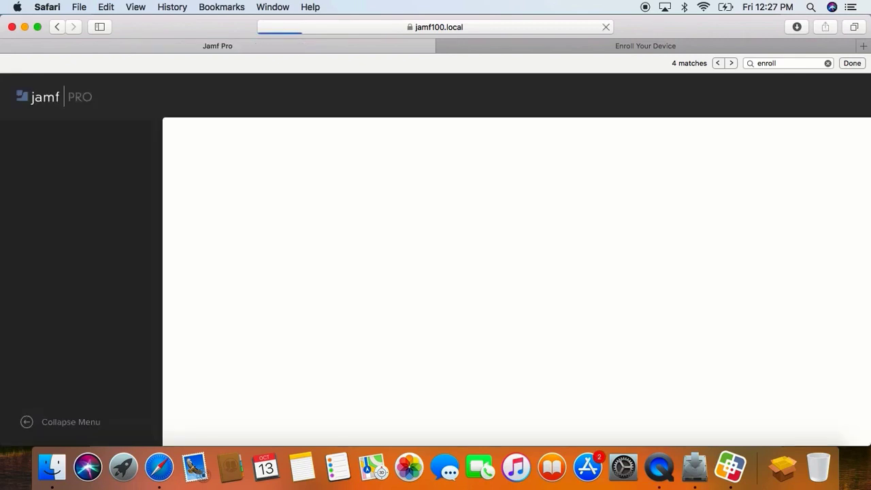
- Search the computer inventory for 'jamf' to find the newly enrolled Mac
click(25, 139)
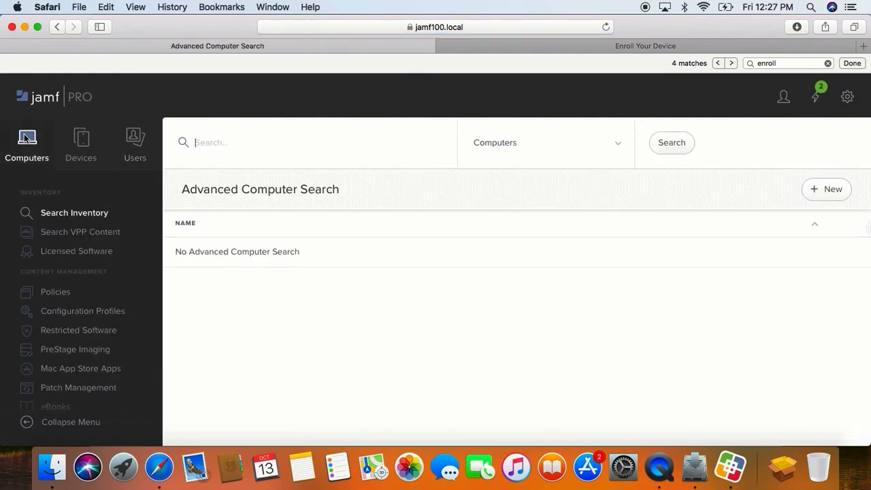
text(joshatm)
key(BackSpace)
text(jamf)
key(Return)
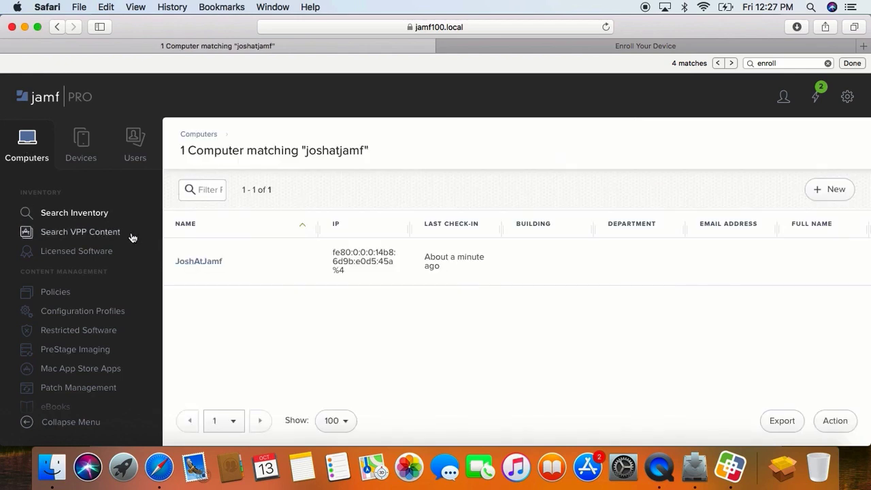
- Open the Mac's inventory record and check its Last Enrollment shows 2 minutes ago
click(184, 261)
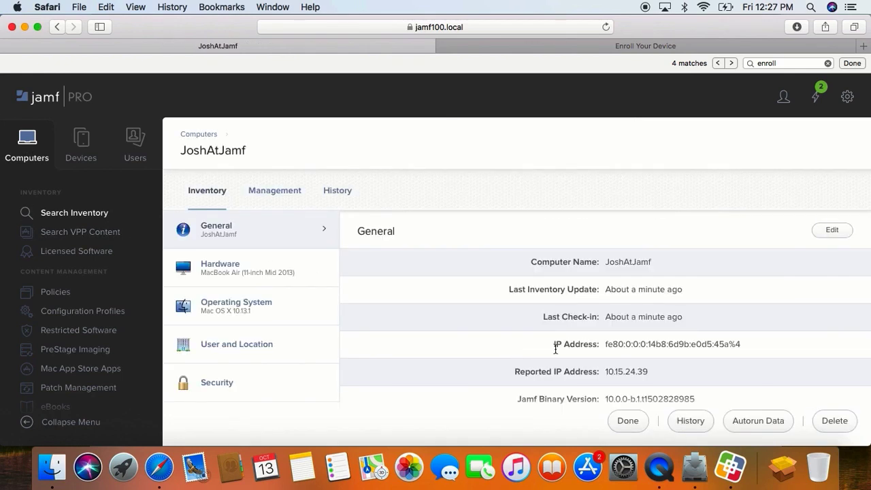
scroll(555, 345, down, 4)
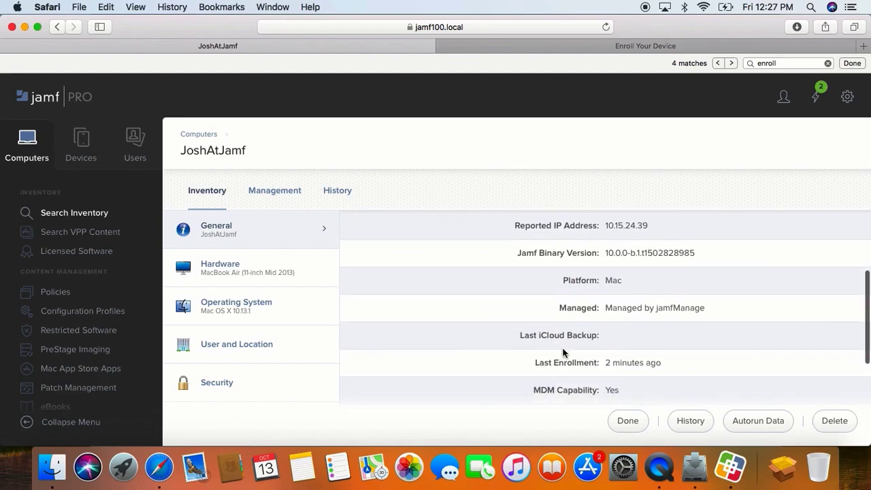
drag(604, 363, 686, 361)
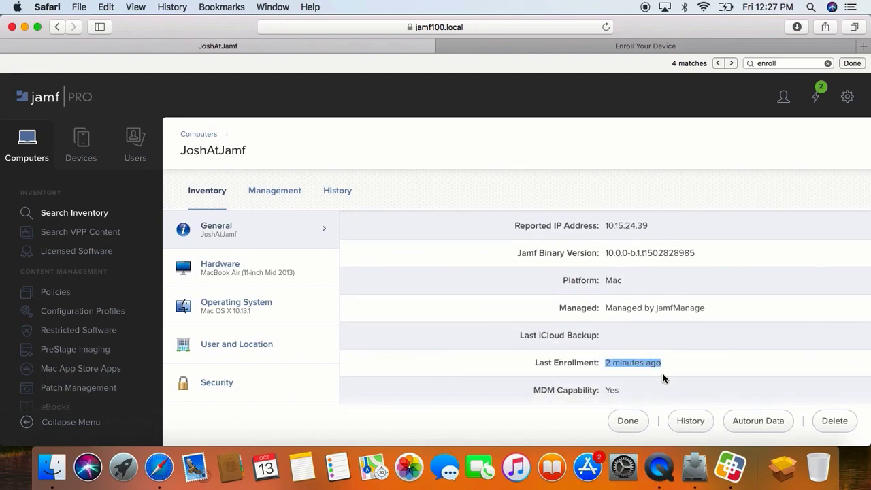
scroll(663, 379, up, 2)
scroll(663, 379, down, 3)
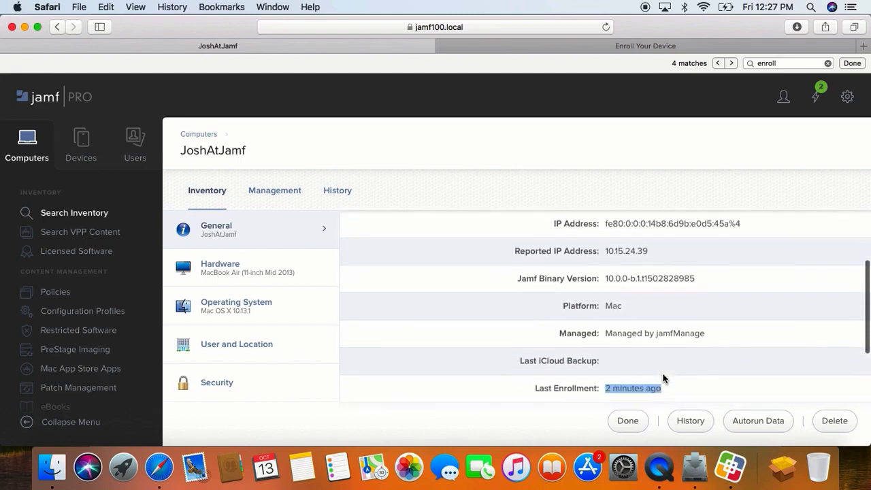
scroll(663, 379, down, 3)
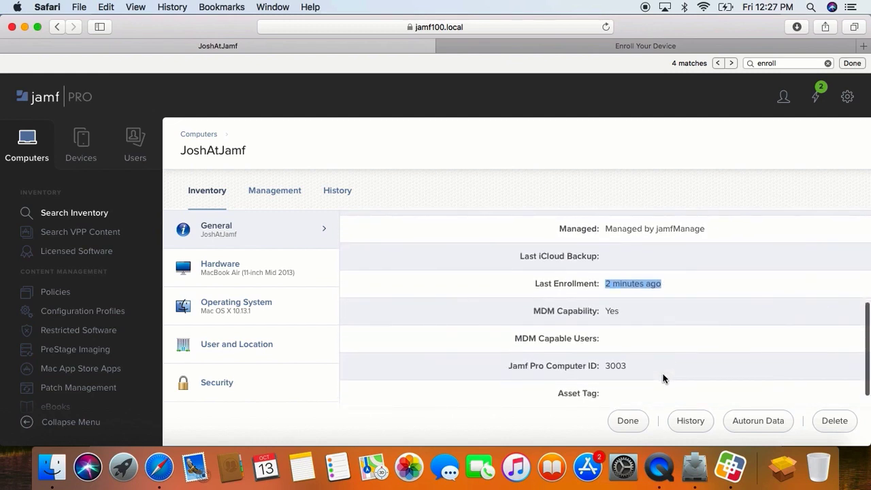
scroll(663, 379, down, 4)
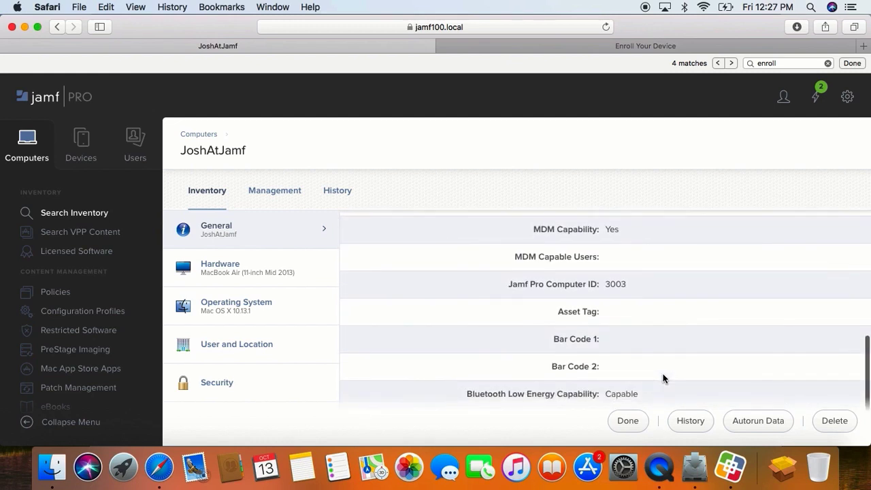